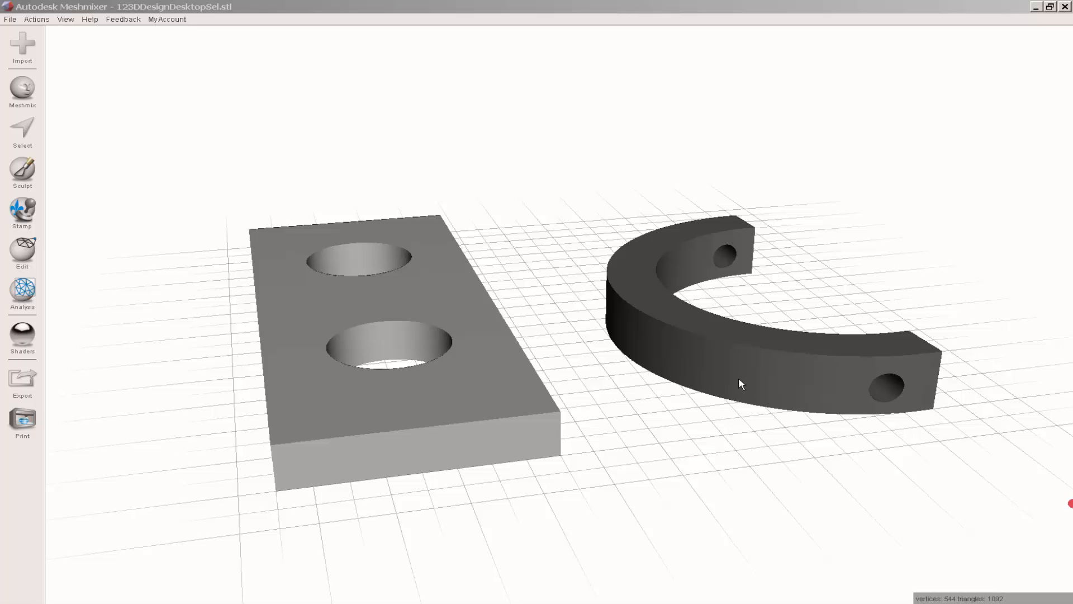
- Brush-select the inner wall of the plate's right bolt hole from several angles
right_click_drag(675, 435, 730, 433)
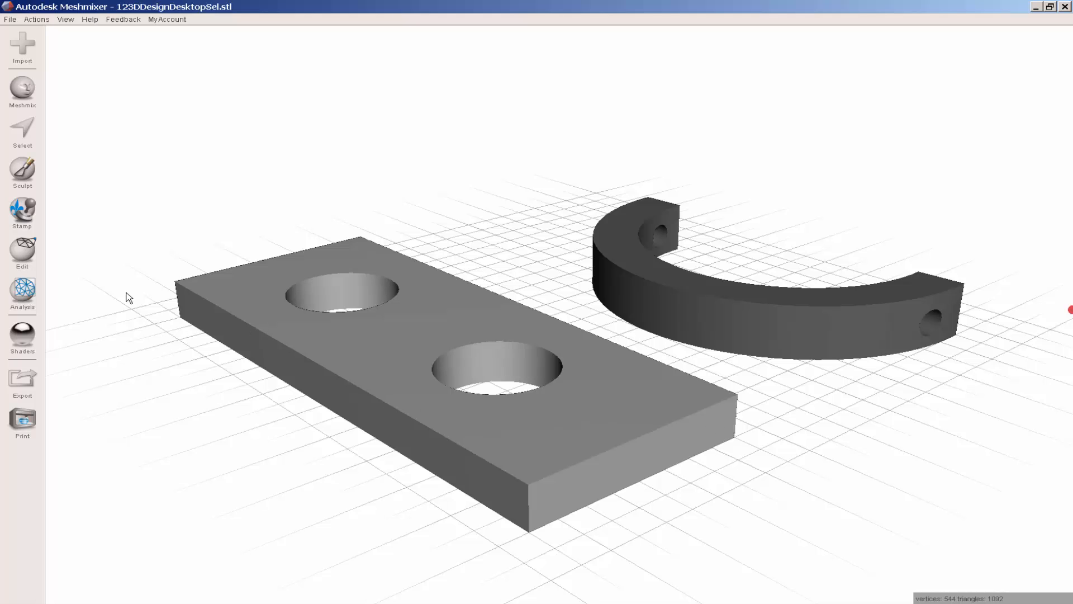
left_click(23, 132)
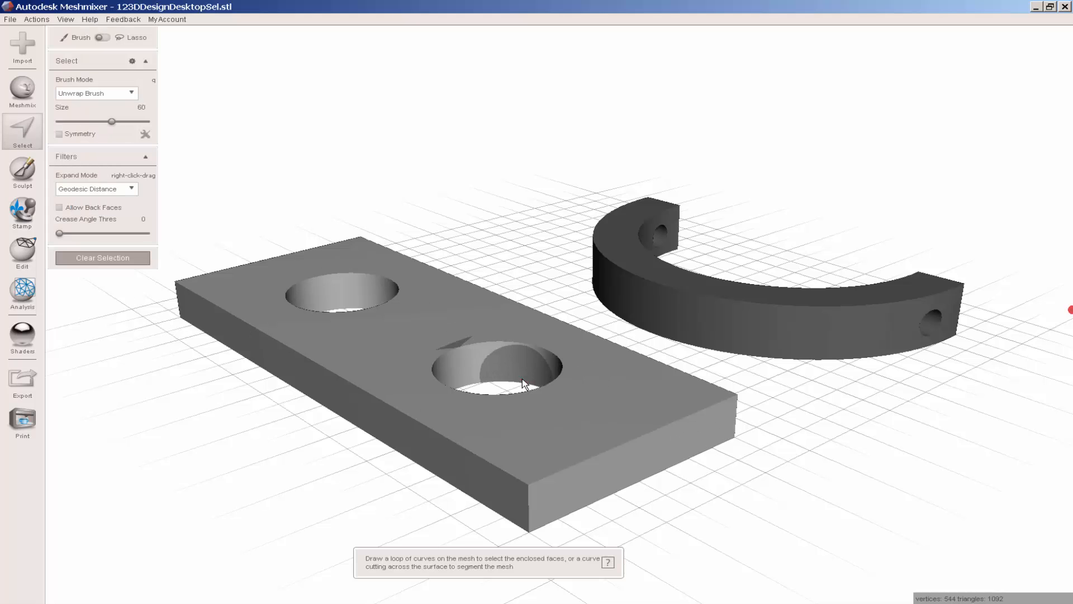
right_click_drag(526, 387, 558, 387)
mouse_move(576, 378)
left_mouse_down()
mouse_move(613, 377)
mouse_move(634, 389)
left_mouse_up()
right_click_drag(643, 397, 803, 395)
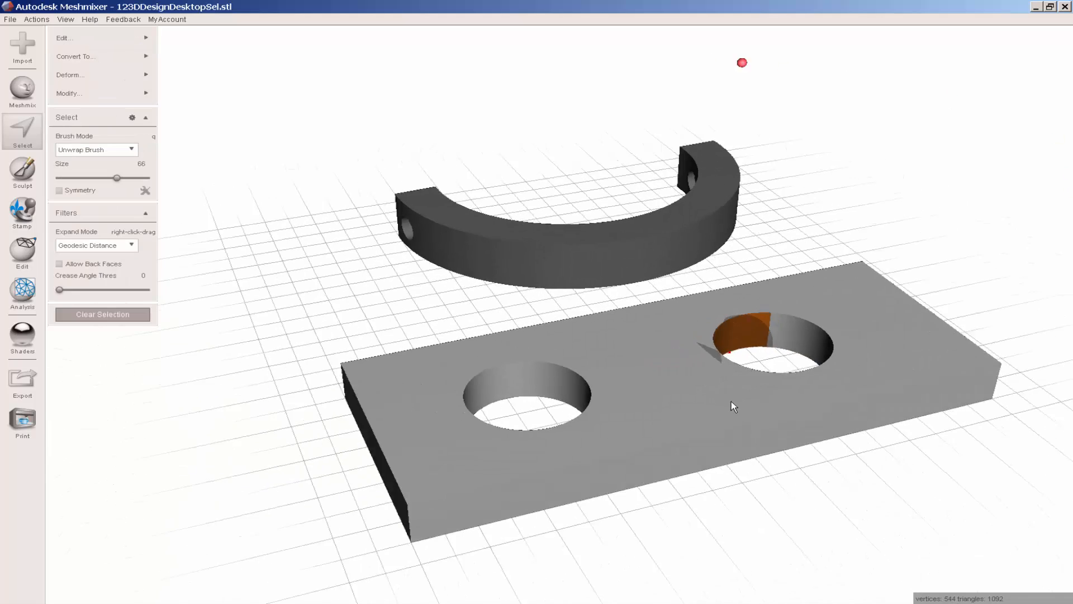
left_click(791, 272)
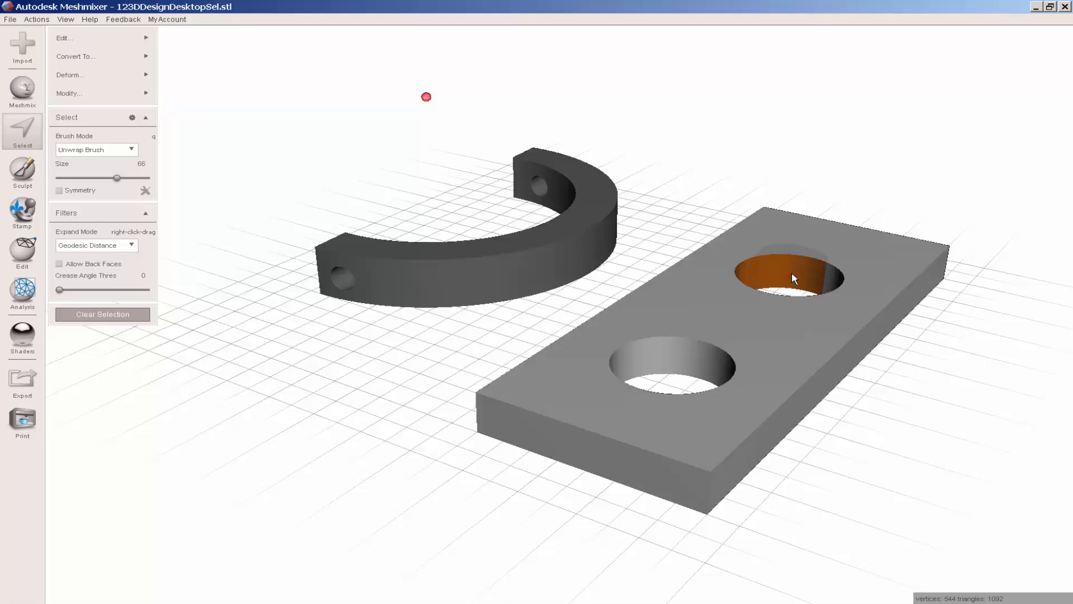
right_click_drag(791, 272, 999, 320)
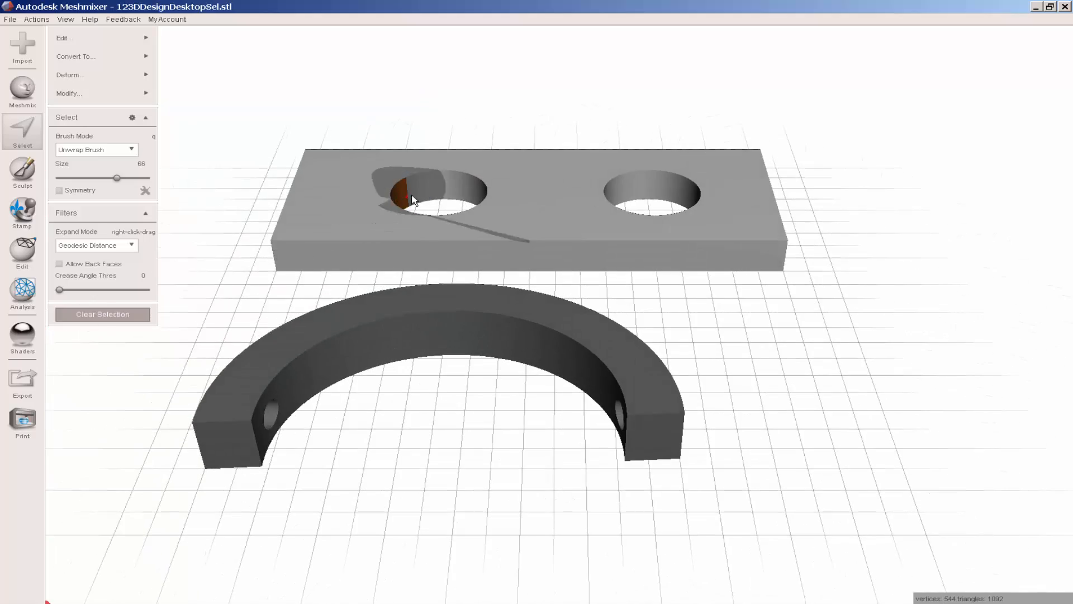
mouse_move(394, 198)
left_mouse_down()
mouse_move(436, 189)
mouse_move(468, 200)
left_mouse_up()
right_click_drag(462, 235, 611, 256)
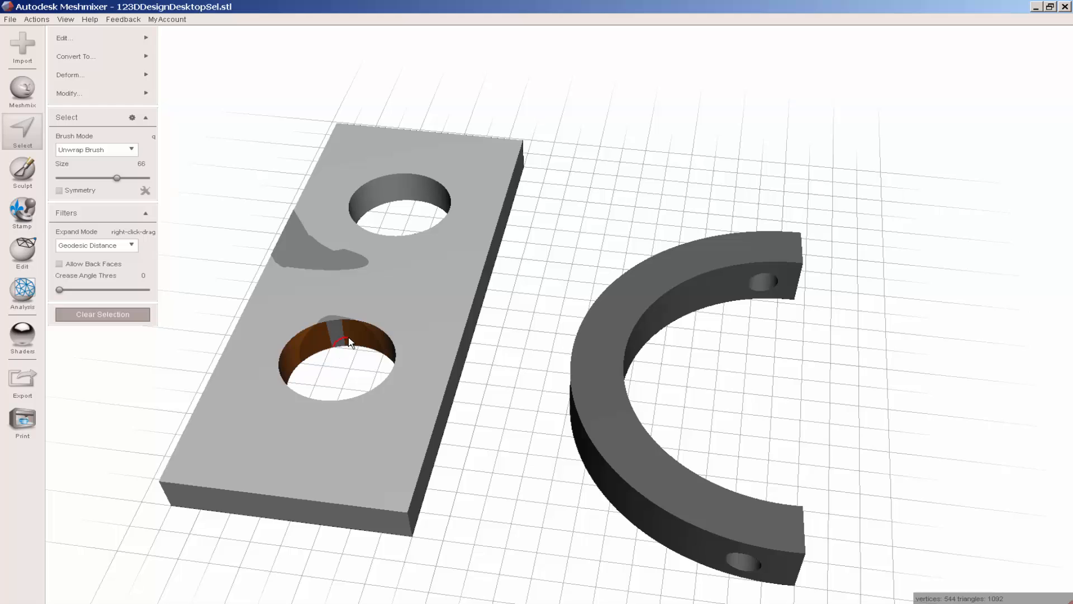
left_click_drag(352, 339, 307, 342)
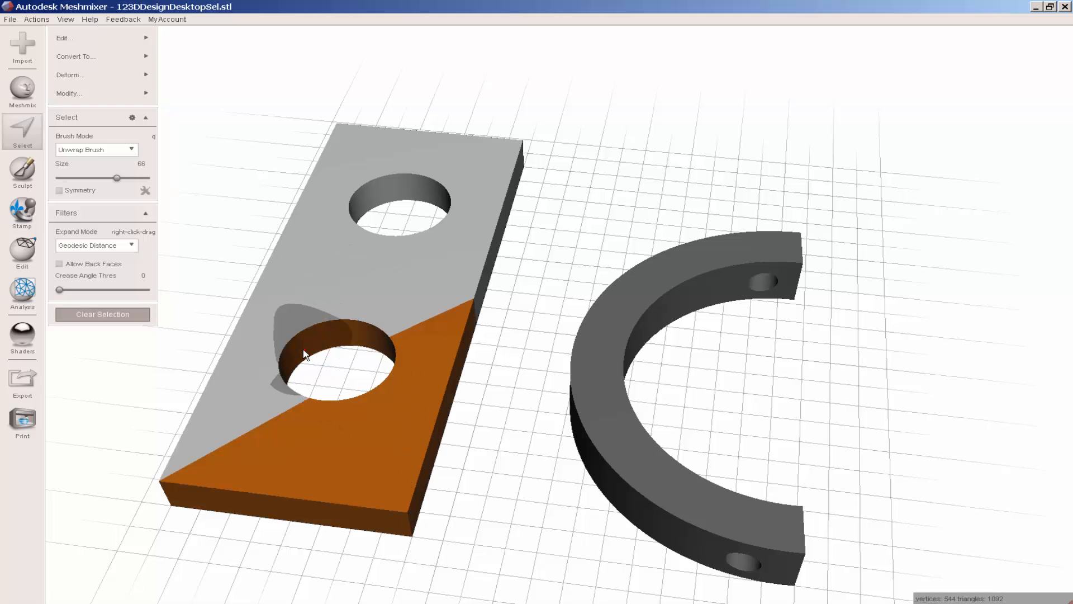
- Deselect stray faces on the plate's top, side and underside around the hole
left_click(66, 92)
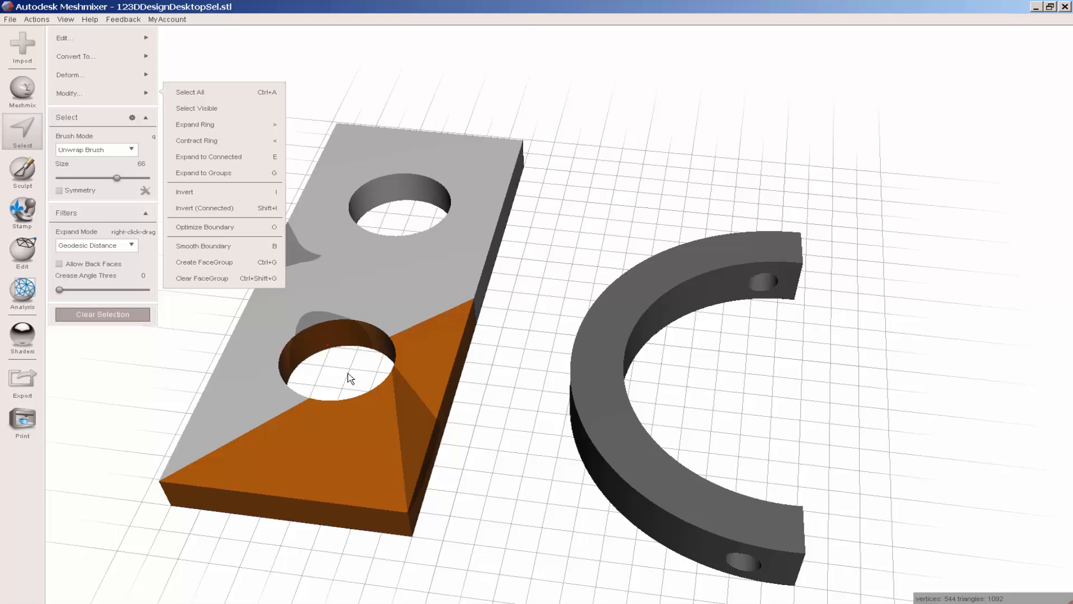
mouse_move(470, 361)
right_mouse_down()
mouse_move(510, 357)
mouse_move(562, 254)
right_mouse_up()
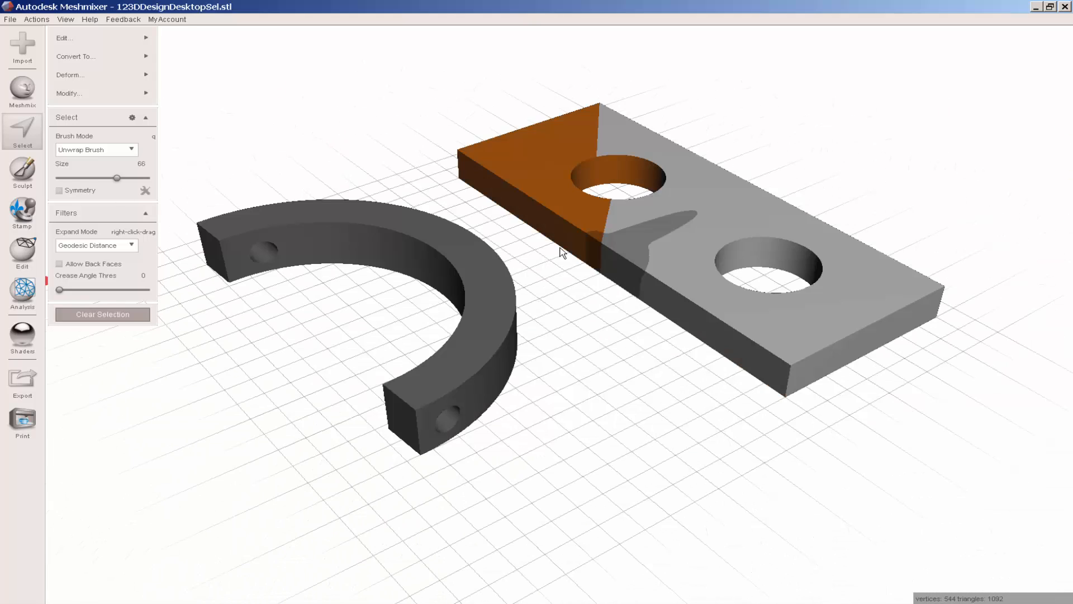
mouse_move(637, 244)
left_mouse_down("ctrl")
mouse_move(537, 167)
mouse_move(610, 140)
mouse_move(539, 184)
mouse_move(512, 162)
mouse_move(604, 210)
mouse_move(560, 206)
mouse_move(594, 138)
mouse_move(555, 134)
left_mouse_up("ctrl")
mouse_move(555, 151)
right_mouse_down()
mouse_move(397, 286)
mouse_move(537, 336)
mouse_move(566, 316)
mouse_move(453, 283)
mouse_move(462, 367)
right_mouse_up()
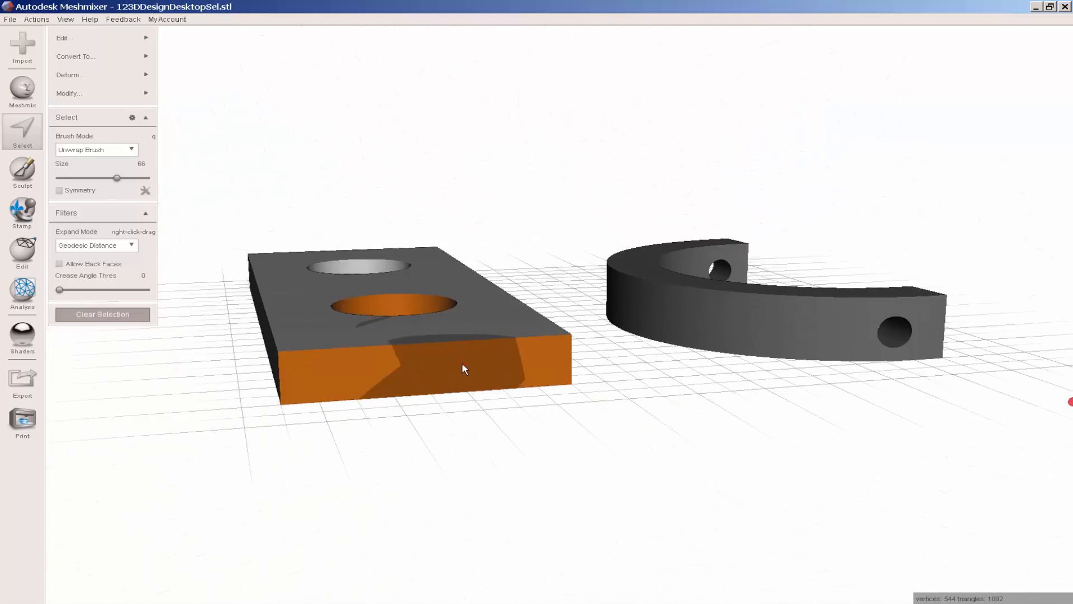
left_click_drag(462, 367, 336, 373, "ctrl")
mouse_move(337, 372)
right_mouse_down()
mouse_move(369, 302)
mouse_move(572, 169)
right_mouse_up()
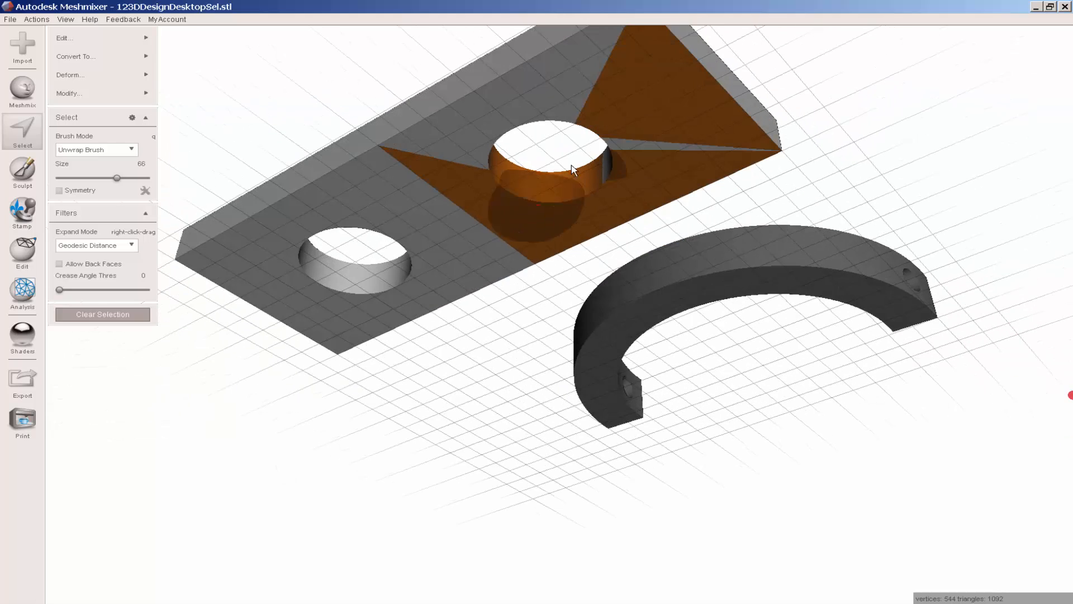
mouse_move(583, 82)
left_mouse_down("ctrl")
mouse_move(678, 181)
mouse_move(661, 177)
left_mouse_up("ctrl")
mouse_move(579, 221)
left_mouse_down("ctrl")
mouse_move(460, 154)
mouse_move(547, 224)
mouse_move(519, 230)
mouse_move(508, 214)
mouse_move(580, 202)
left_mouse_up("ctrl")
- Finish the selection so only the right hole's whole inner wall remains selected
right_click_drag(580, 203, 731, 345)
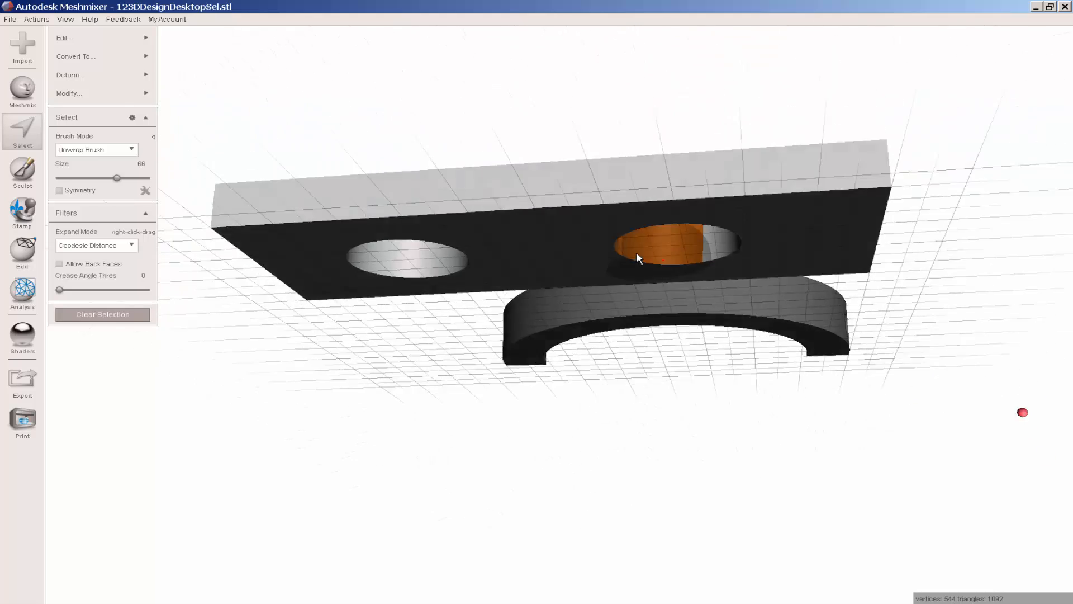
left_click_drag(754, 305, 822, 301)
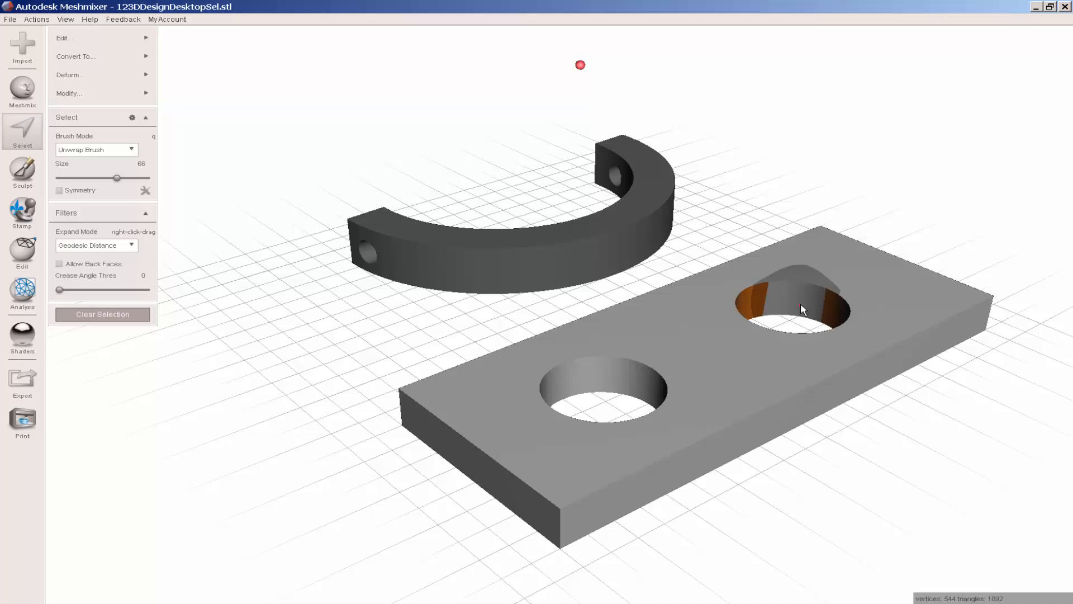
mouse_move(731, 302)
right_mouse_down()
mouse_move(615, 193)
mouse_move(670, 328)
right_mouse_up()
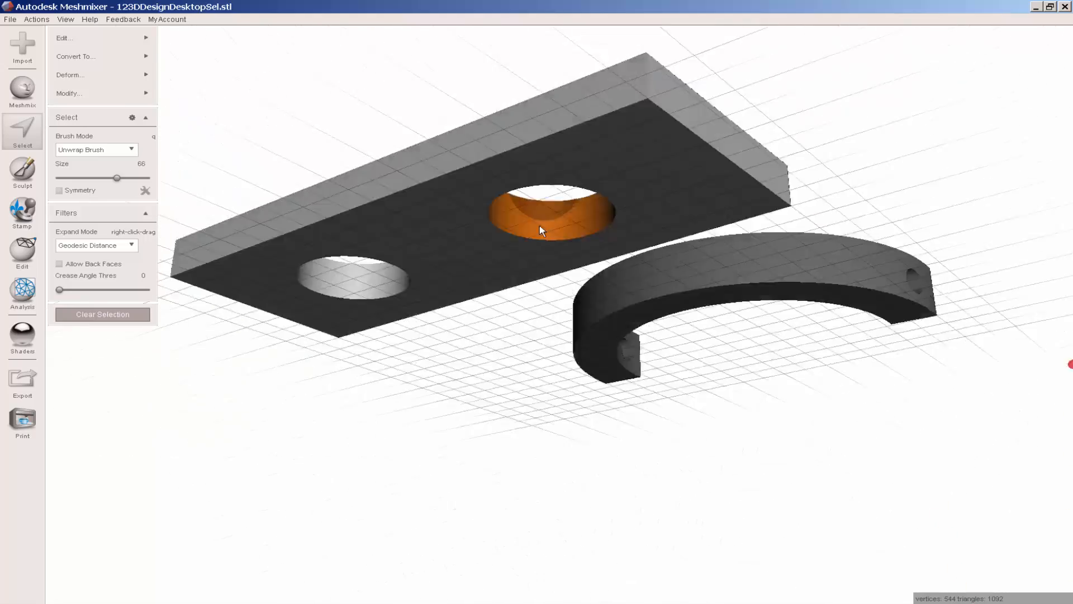
right_click_drag(595, 360, 541, 339)
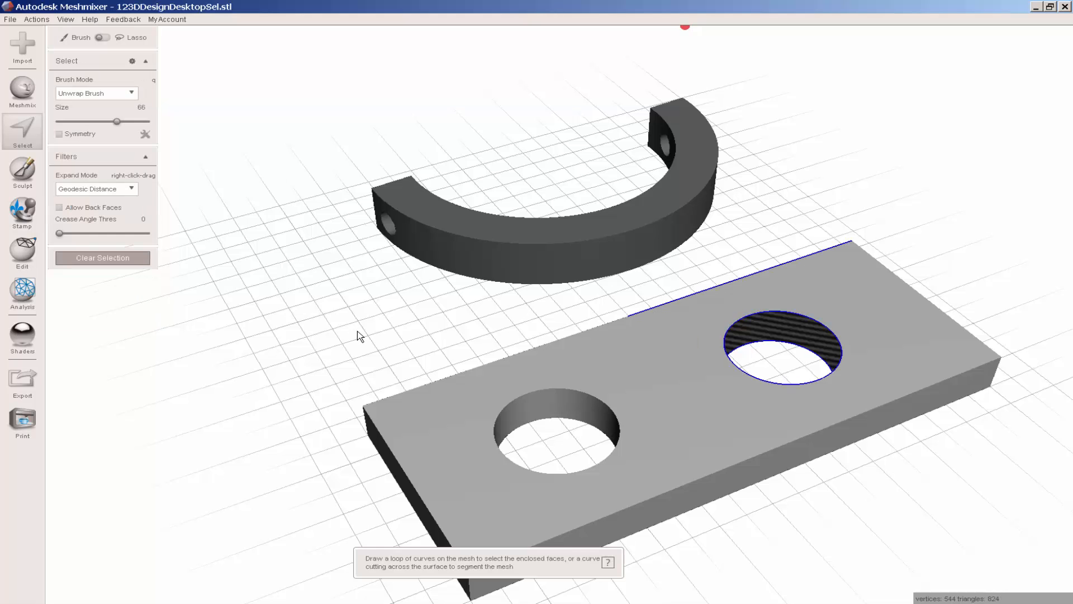
- Run Inspector's Auto Repair All to close the selected hole, leaving the plate with one hole
right_click_drag(353, 334, 308, 314)
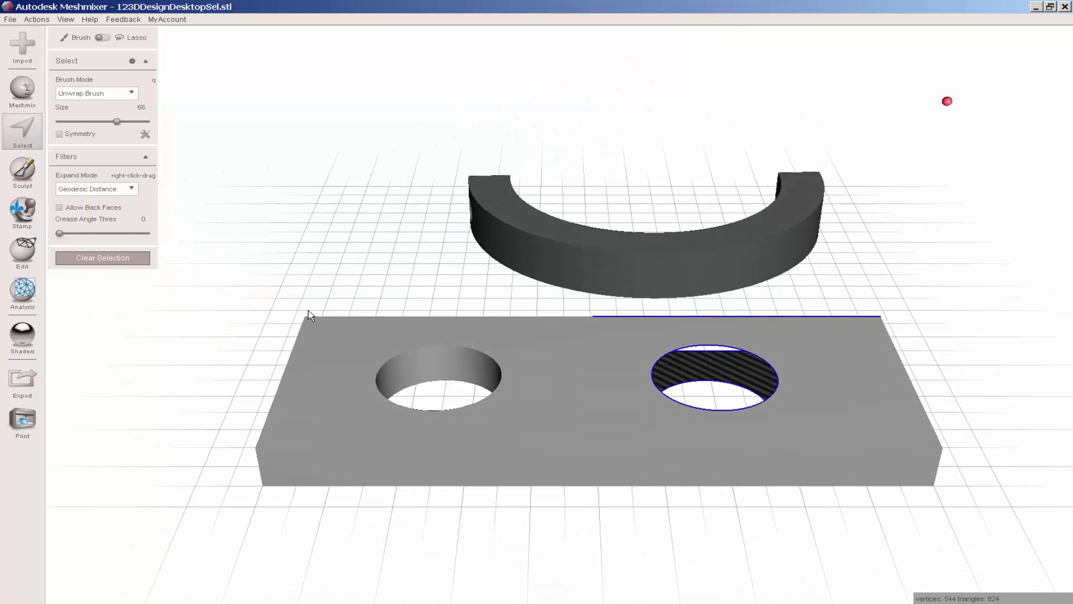
left_click(23, 294)
left_click(92, 38)
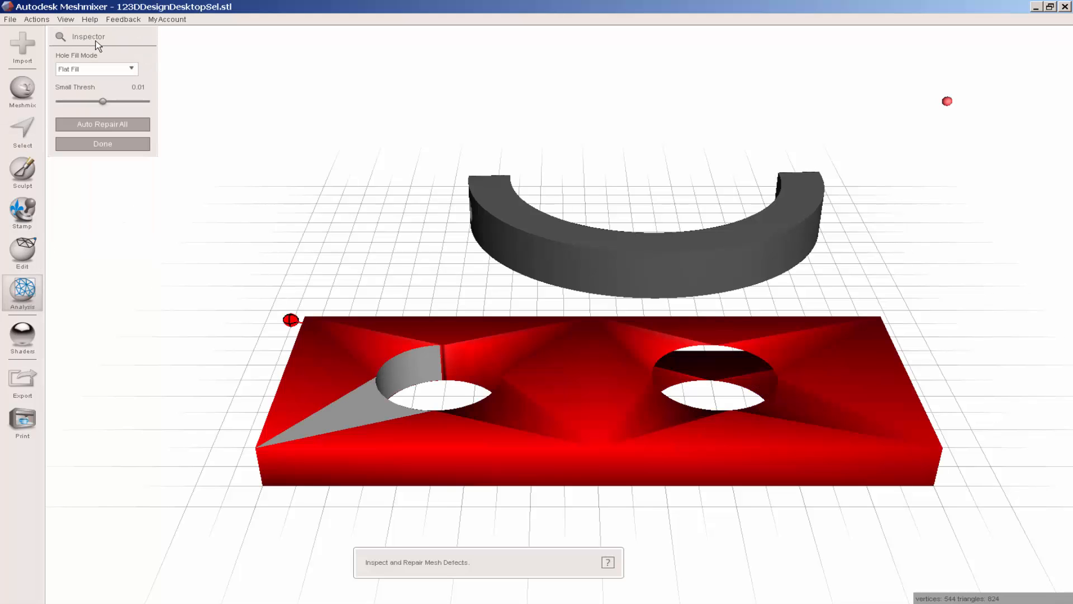
left_click(114, 129)
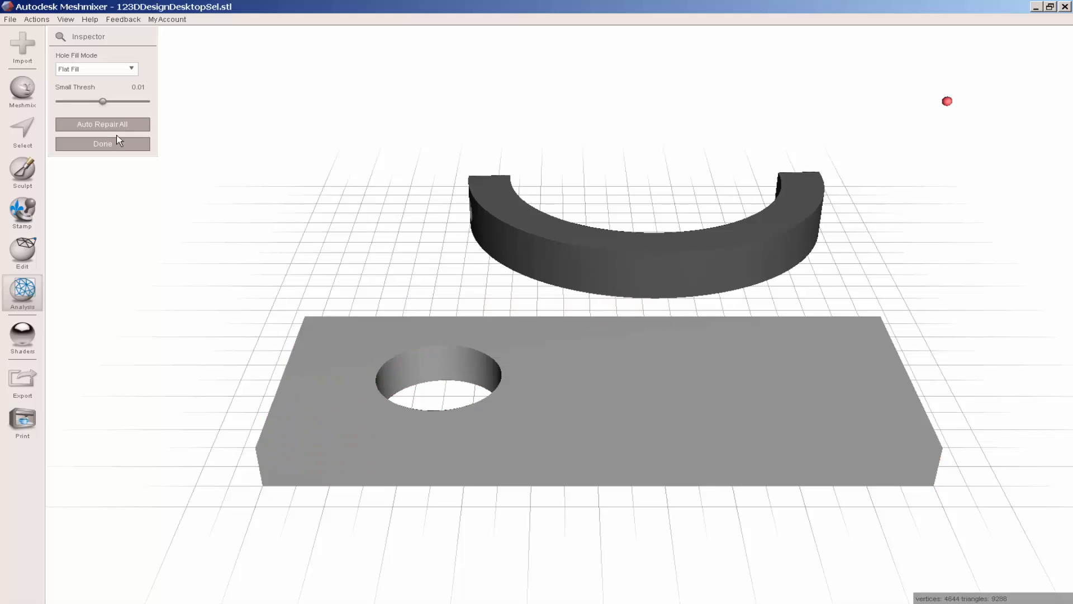
mouse_move(243, 339)
right_mouse_down()
mouse_move(259, 235)
mouse_move(134, 351)
mouse_move(253, 378)
right_mouse_up()
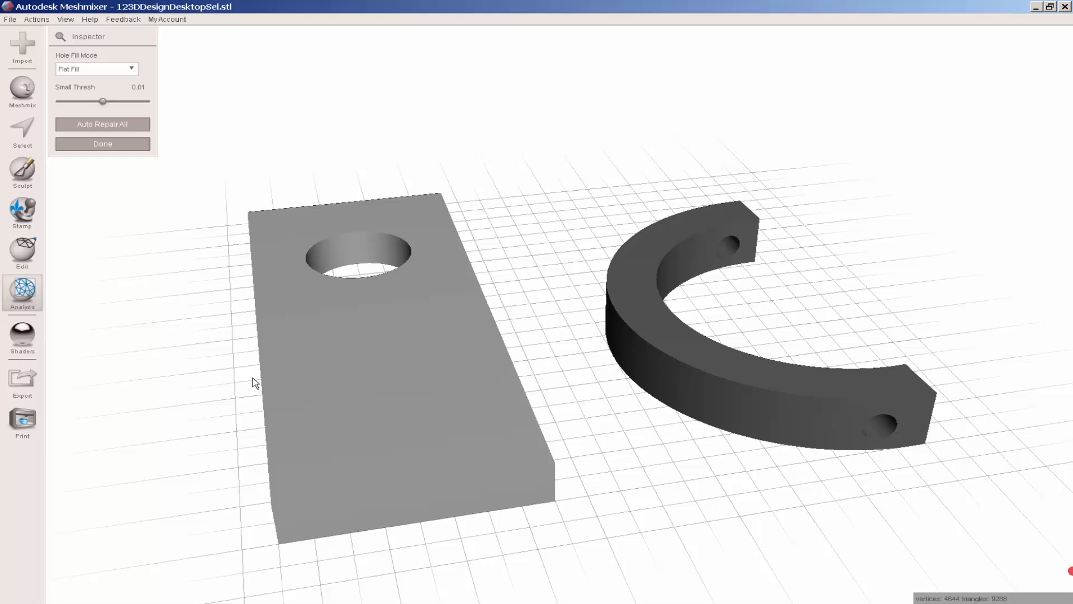
- Exit the Inspector and start brush-selecting faces inside the bracket's lower bolt hole
key("Escape")
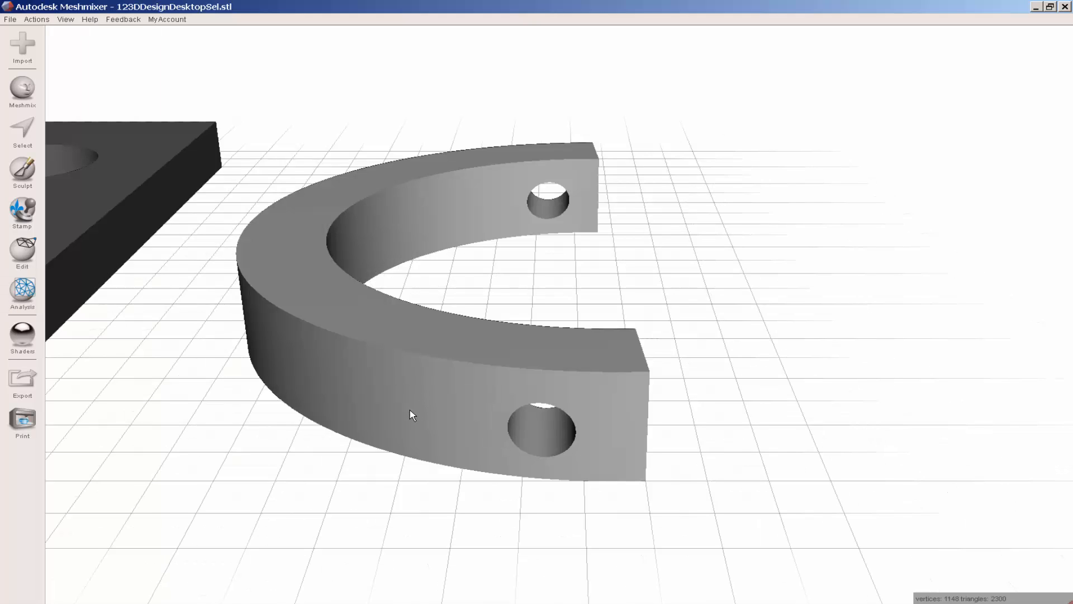
right_click_drag(410, 410, 411, 401)
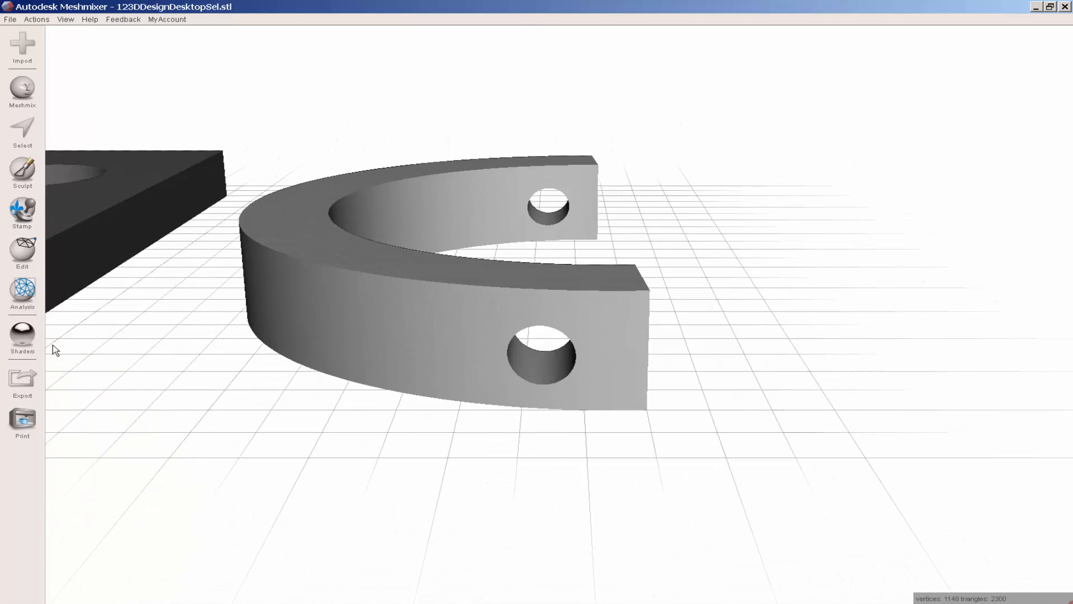
left_click(29, 132)
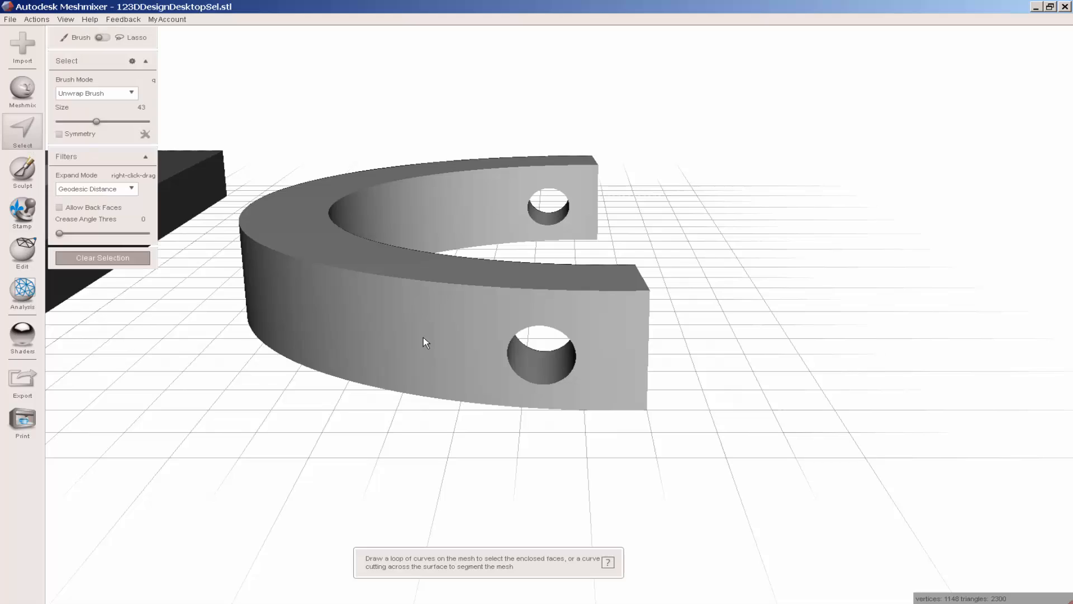
left_click_drag(529, 356, 536, 365)
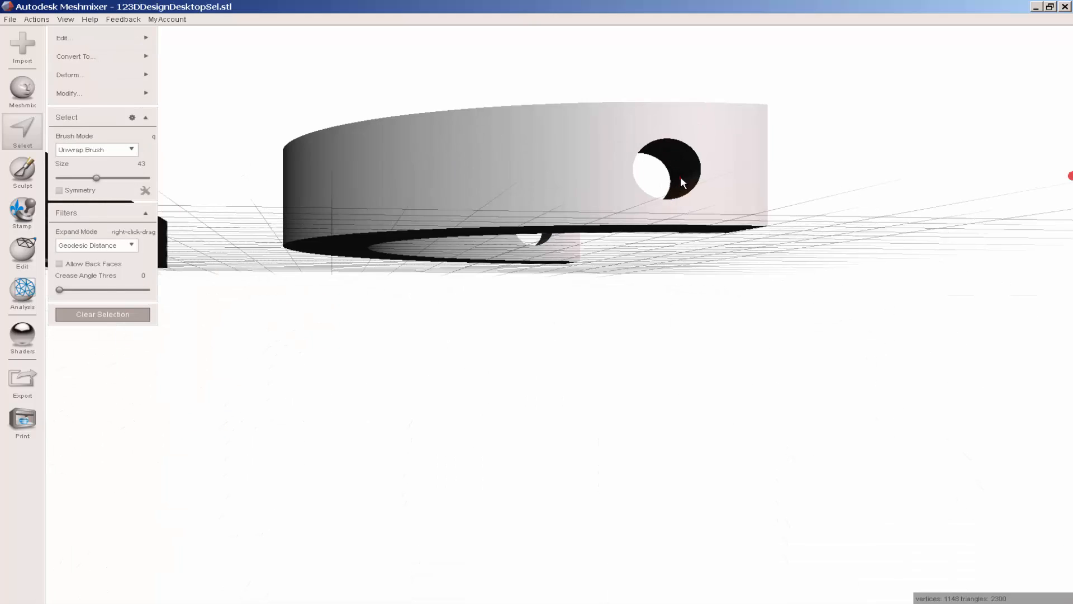
- With the X-ray shader on, grow the selection over the bracket hole's whole inner wall
left_click(23, 336)
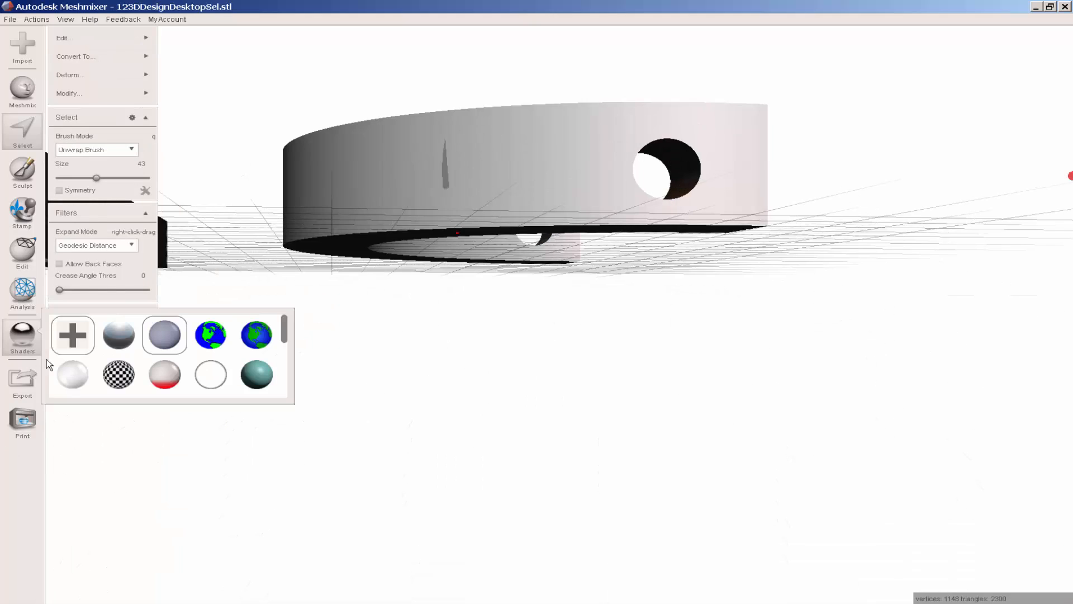
left_click_drag(73, 374, 403, 172)
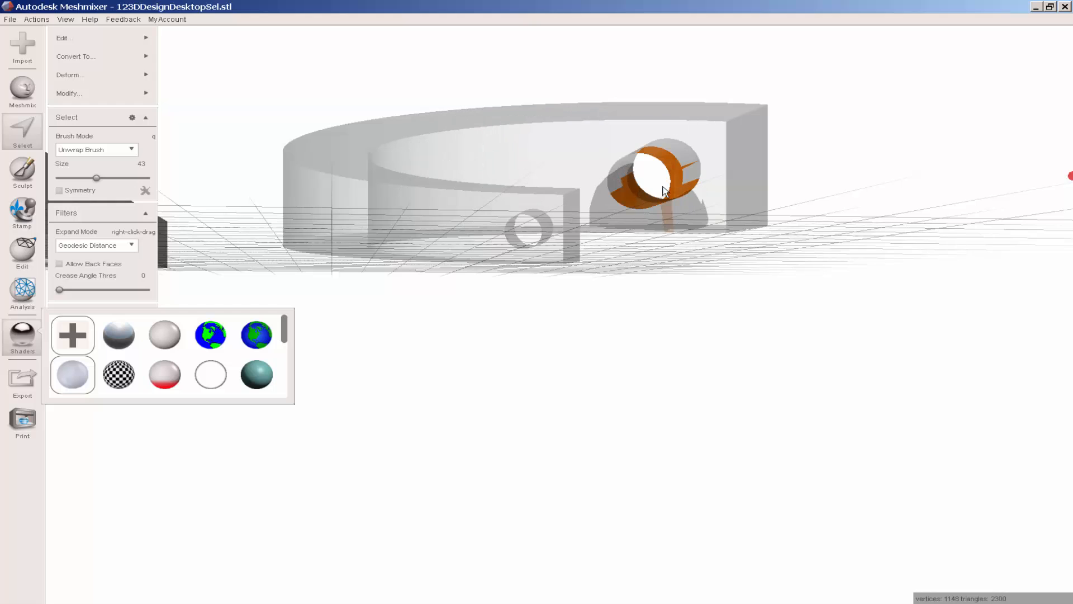
left_click(671, 172)
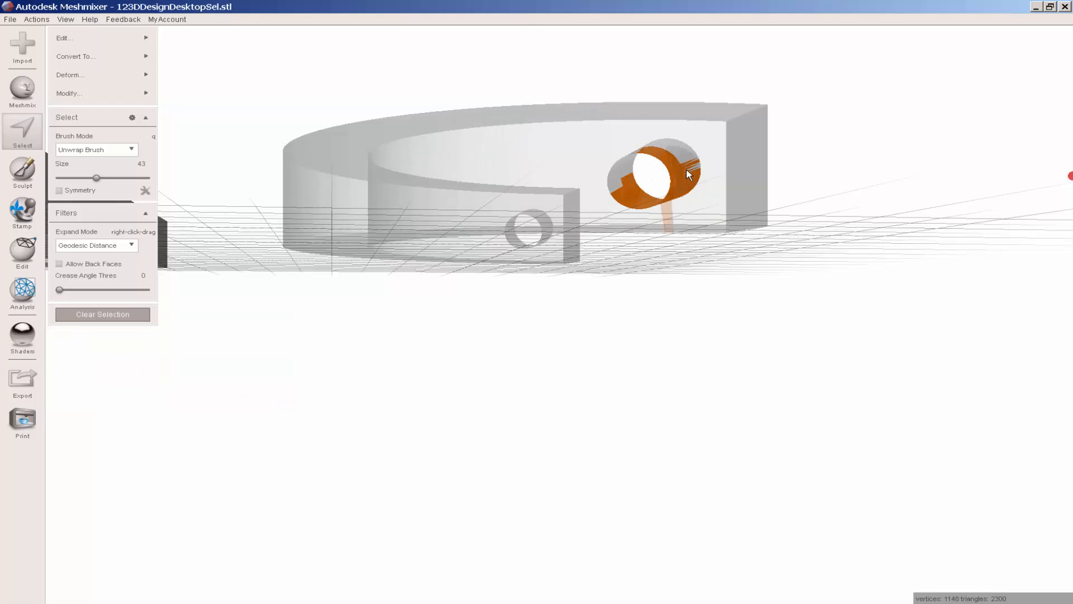
right_click_drag(637, 186, 587, 194)
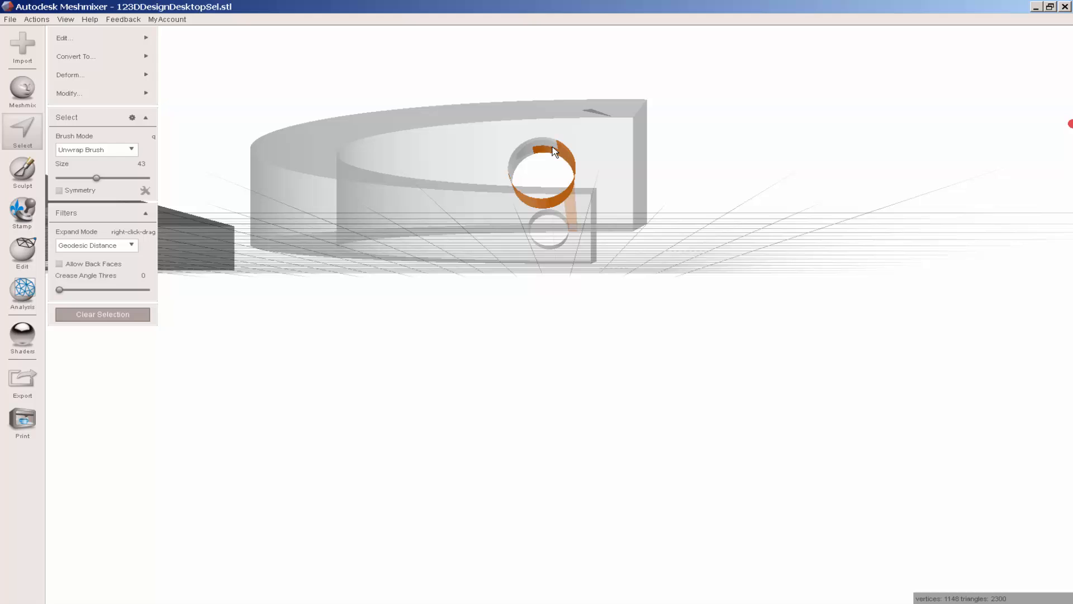
left_click_drag(553, 150, 545, 163)
right_click_drag(544, 168, 500, 218)
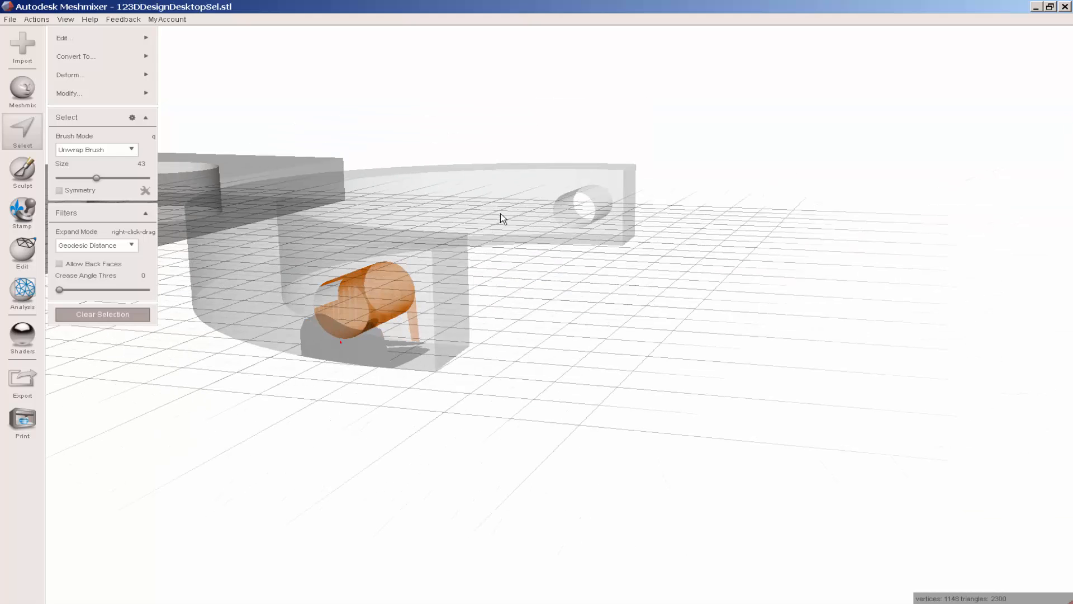
left_click_drag(337, 289, 338, 252)
mouse_move(338, 277)
right_mouse_down()
mouse_move(370, 317)
mouse_move(442, 333)
mouse_move(475, 320)
mouse_move(453, 335)
right_mouse_up()
- Restore grey shading and deselect stray slivers above the hole with a size-23 brush
left_click(22, 336)
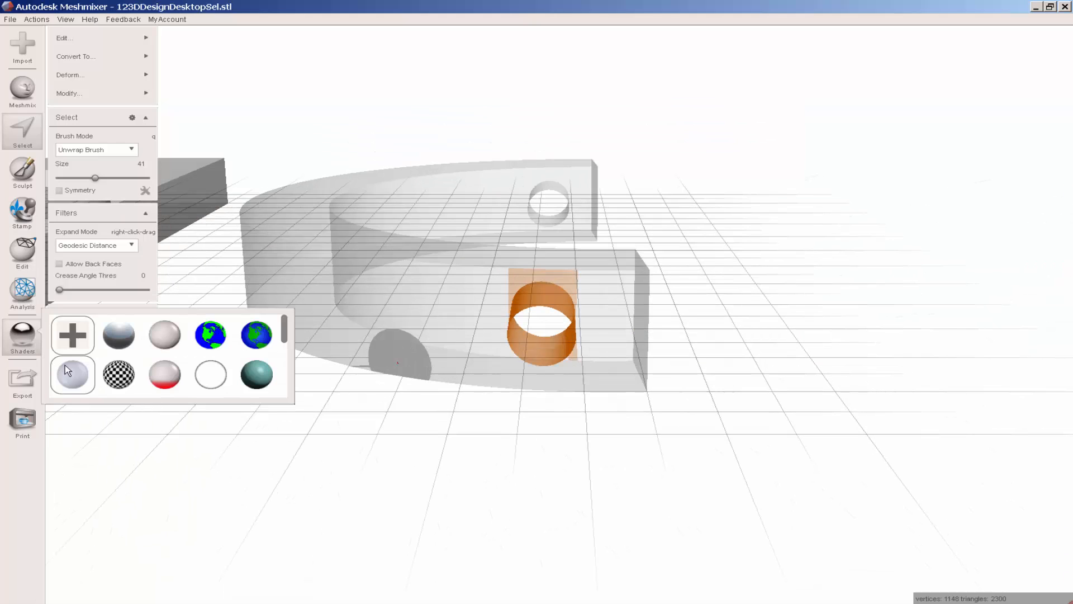
left_click_drag(164, 336, 378, 294)
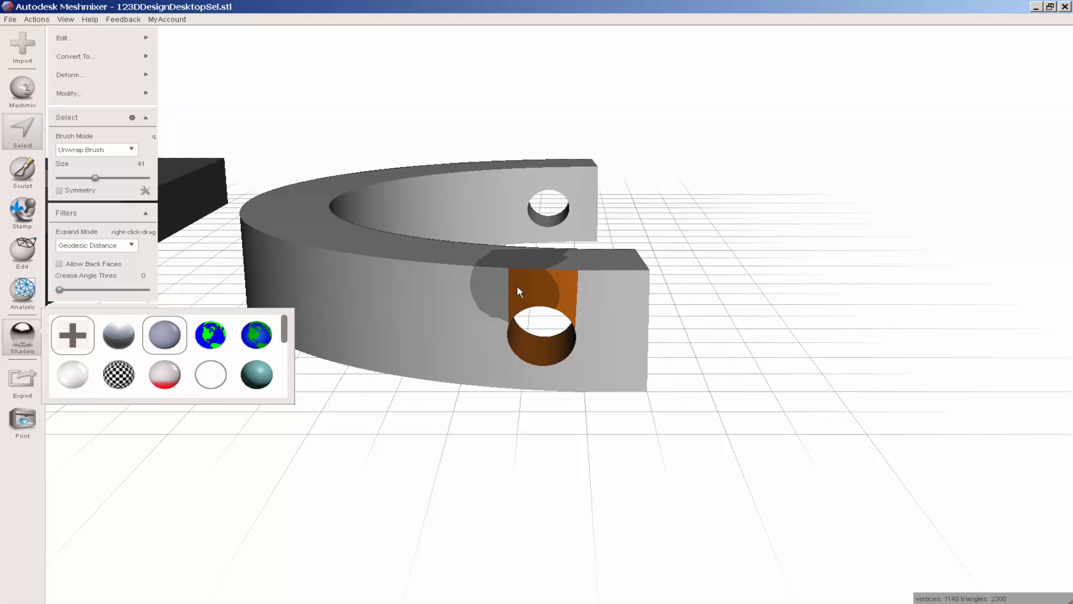
left_click_drag(478, 283, 610, 288, "ctrl")
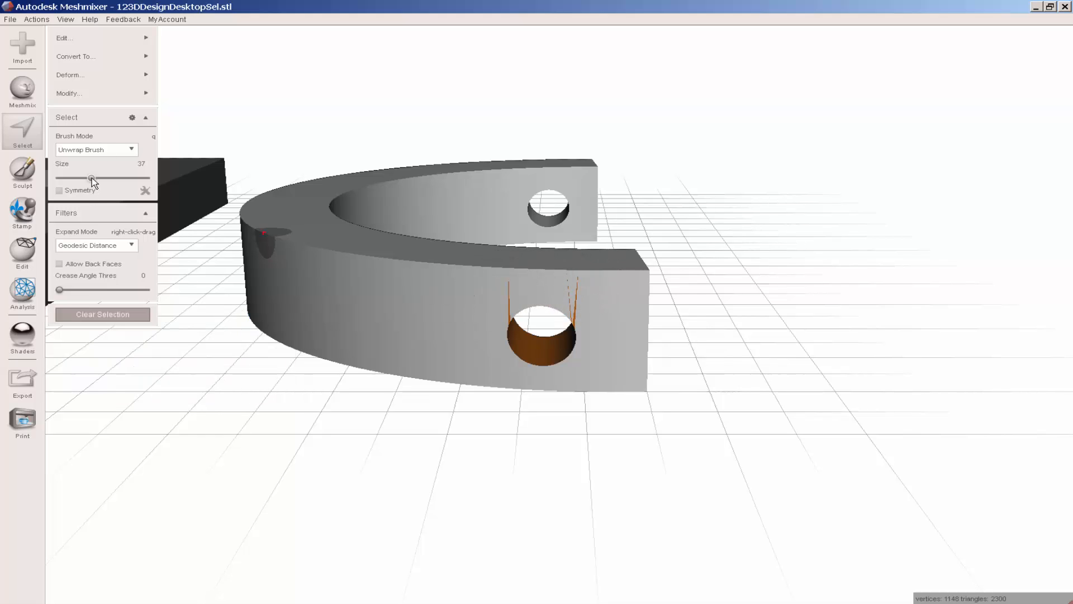
left_click_drag(93, 178, 80, 178)
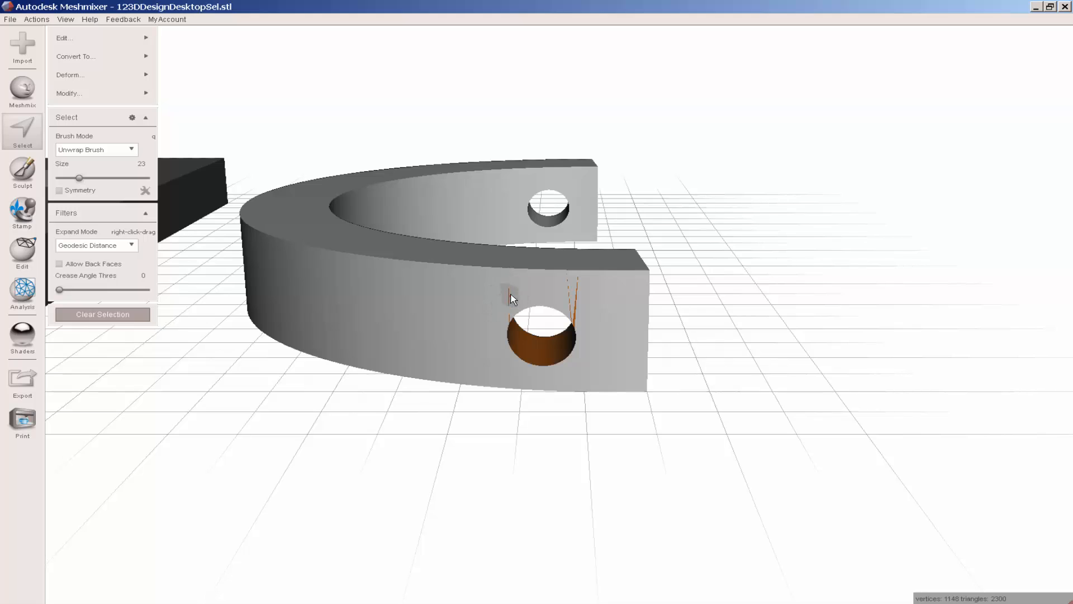
left_click_drag(509, 295, 575, 306, "ctrl")
key("space")
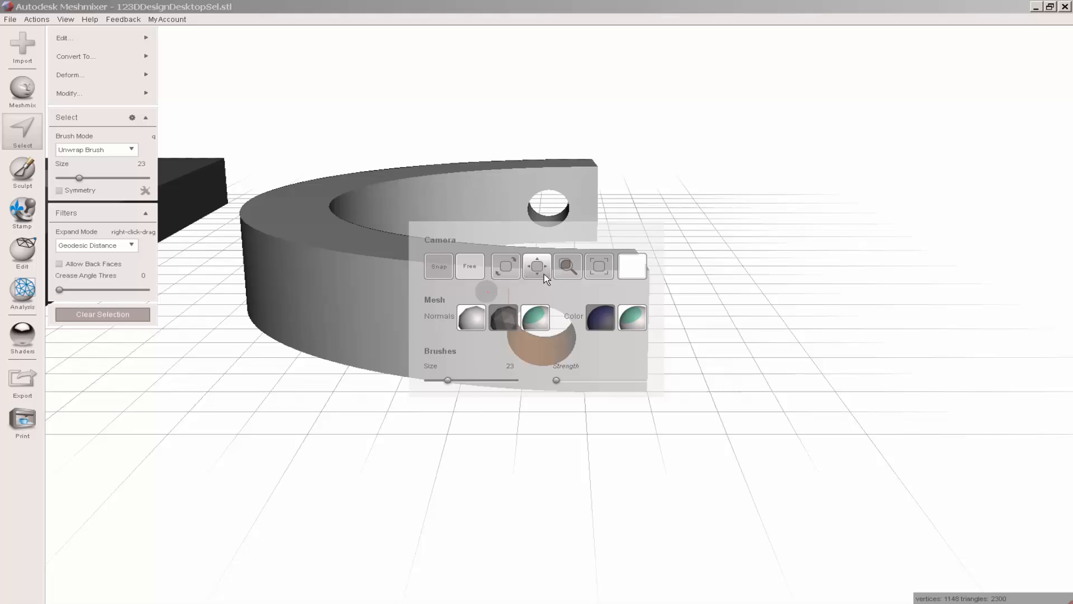
scroll(709, 343, "up", 5)
key("space")
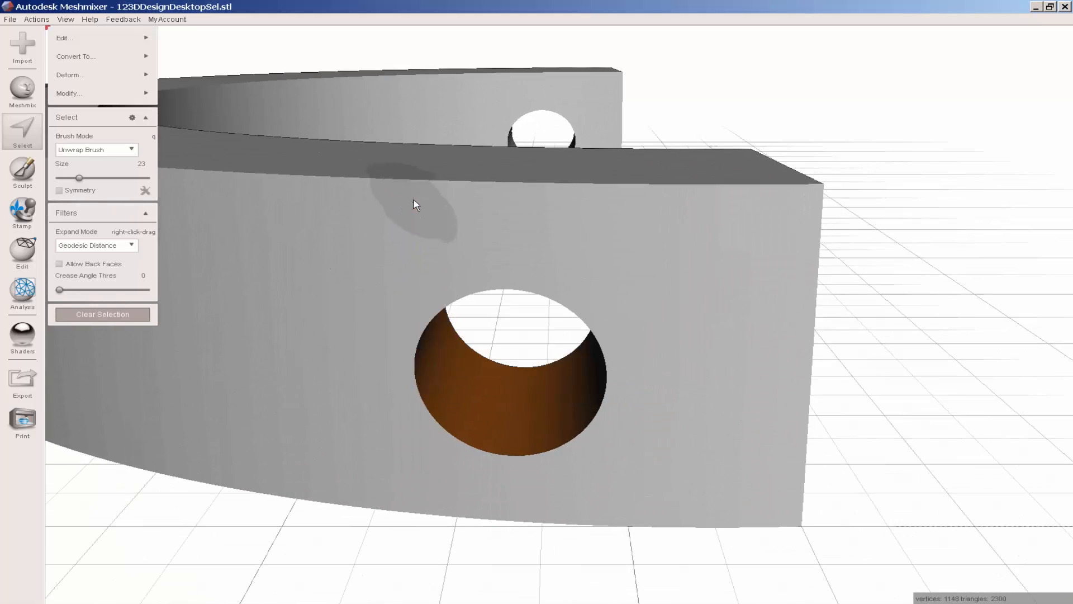
right_click_drag(370, 396, 369, 387)
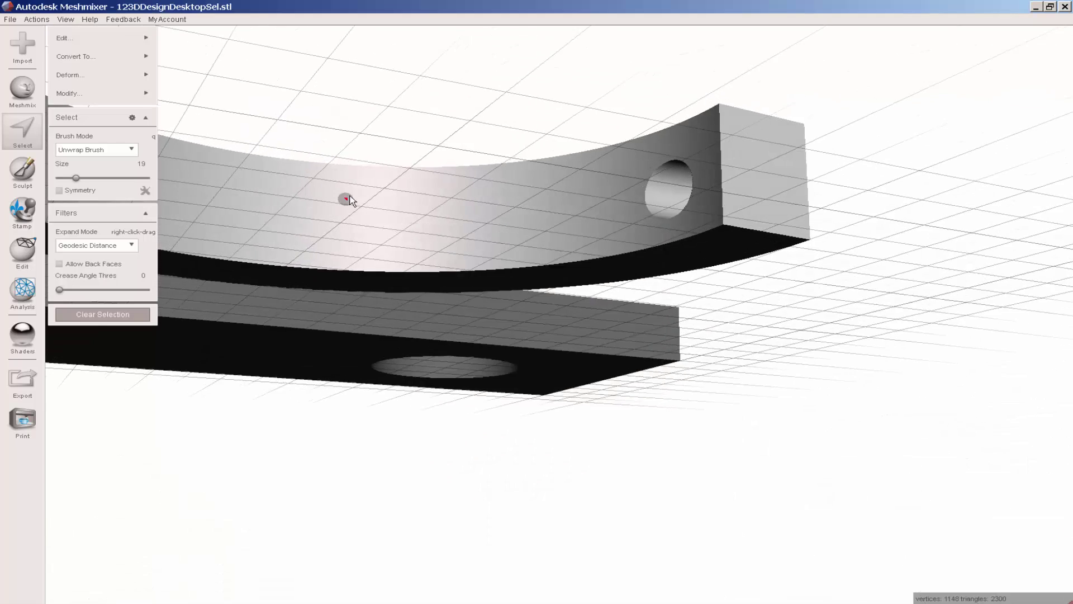
right_click_drag(350, 200, 462, 323)
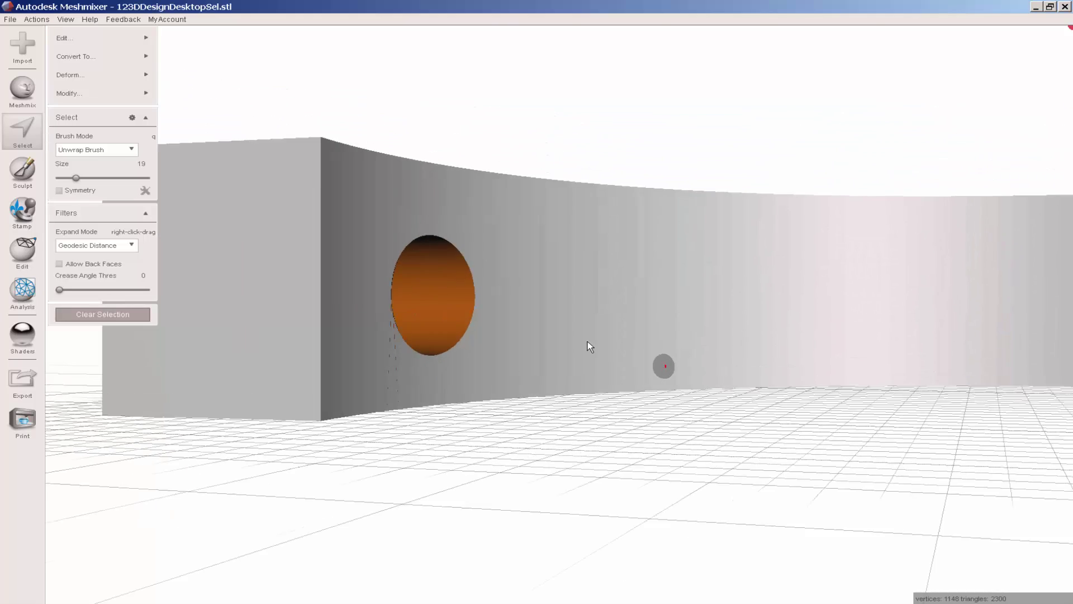
scroll(403, 388, "up", 2)
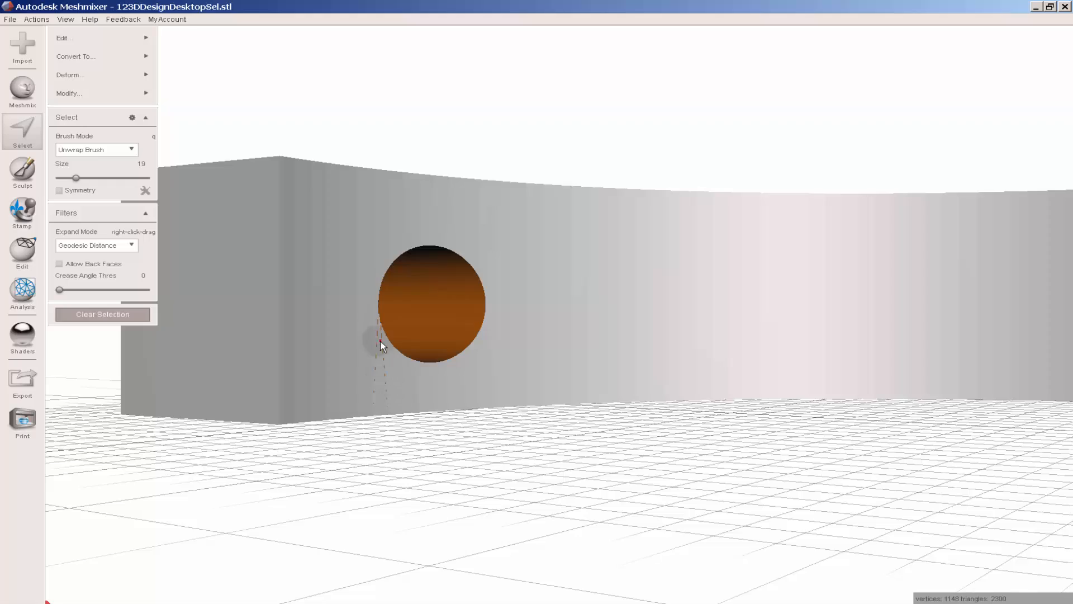
mouse_move(386, 394)
right_mouse_down()
mouse_move(359, 429)
mouse_move(285, 415)
mouse_move(541, 449)
right_mouse_up()
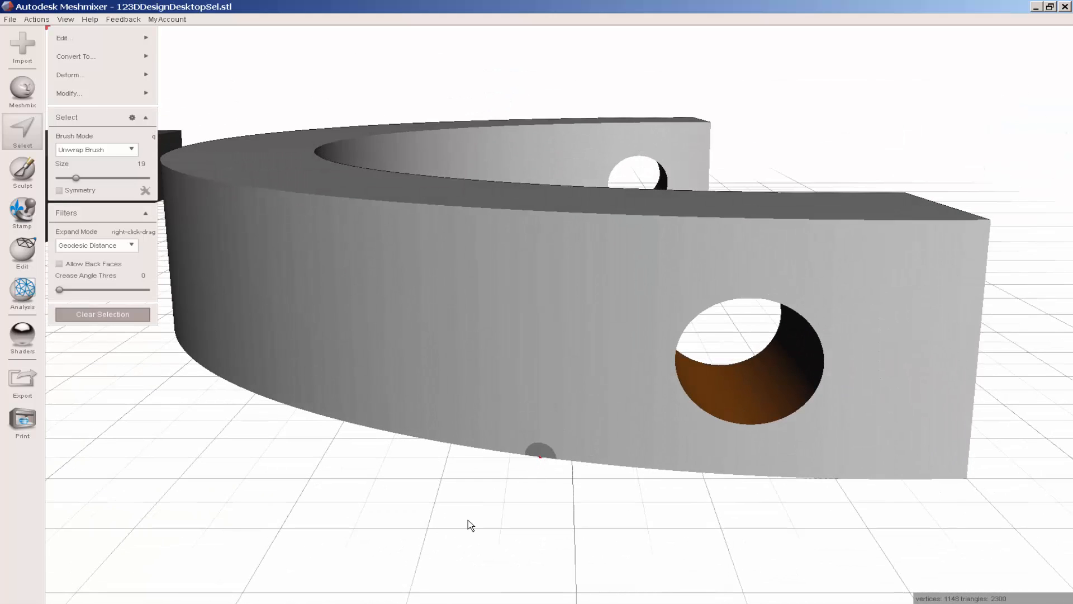
- Delete the hole wall faces and run Auto Repair All to fill the bracket's bolt hole flat
key("Escape")
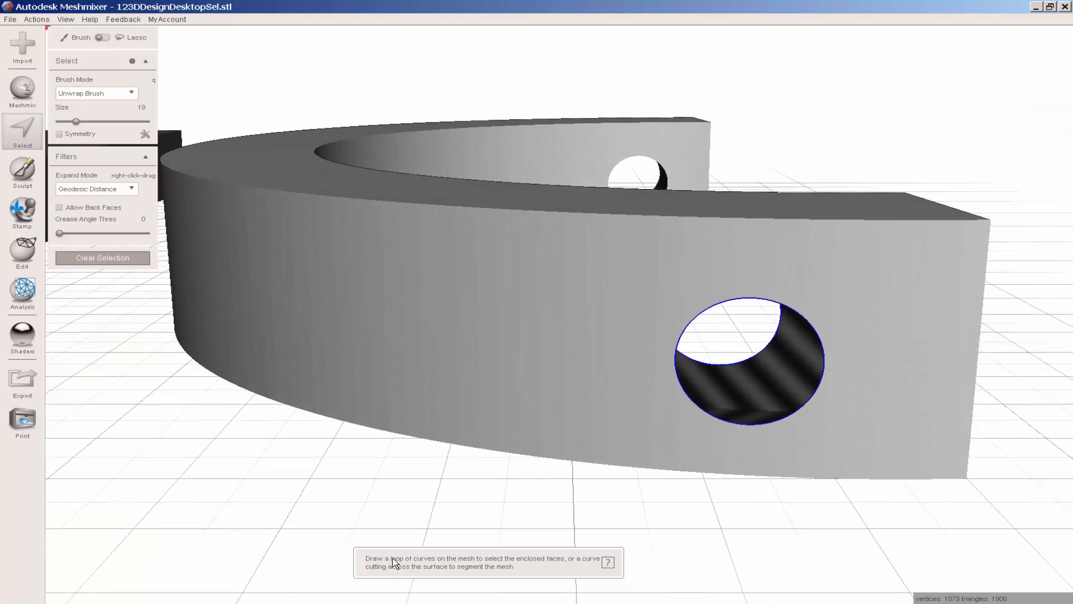
left_click(22, 292)
left_click(102, 41)
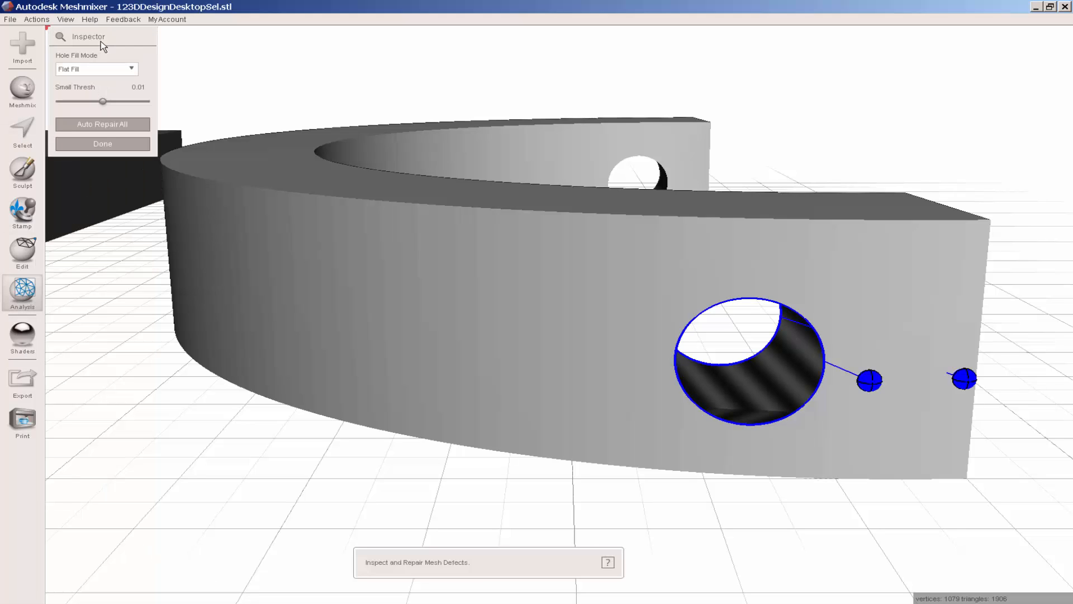
left_click(92, 124)
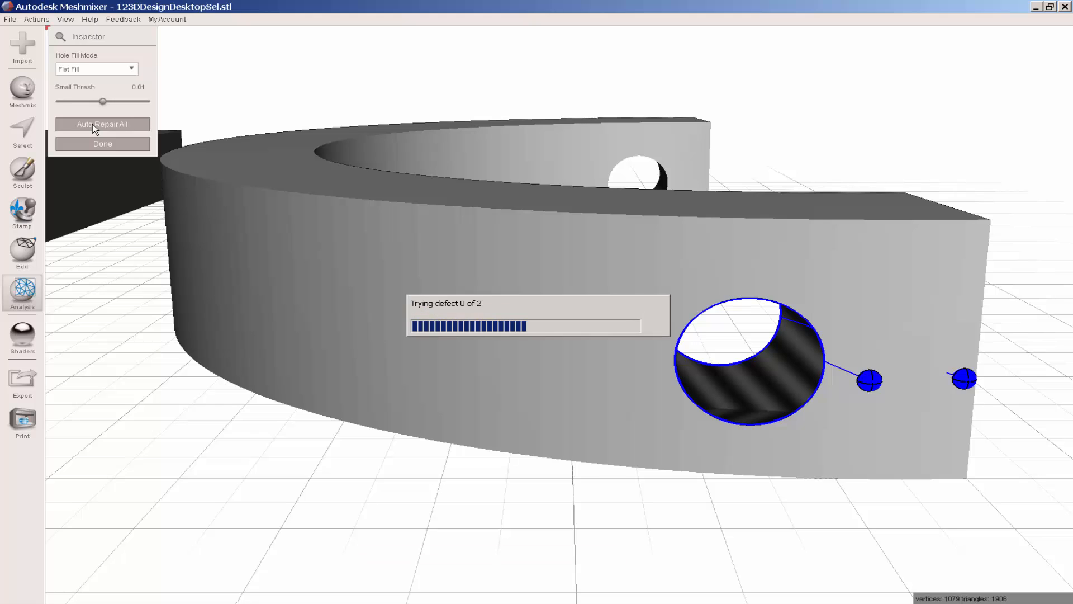
right_click_drag(466, 452, 397, 439)
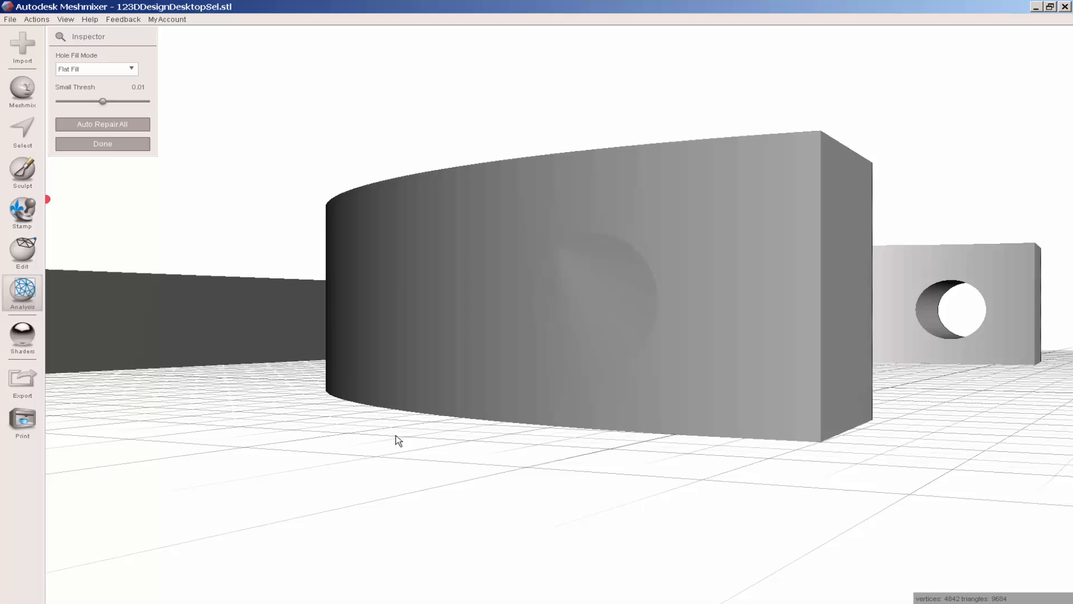
right_click_drag(593, 364, 461, 365)
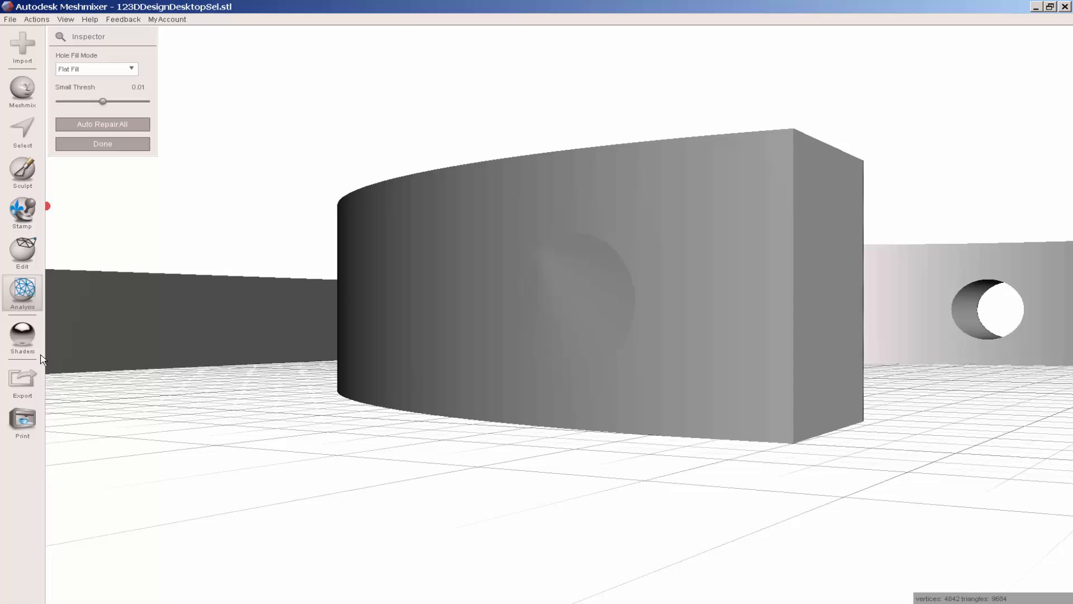
left_click(29, 334)
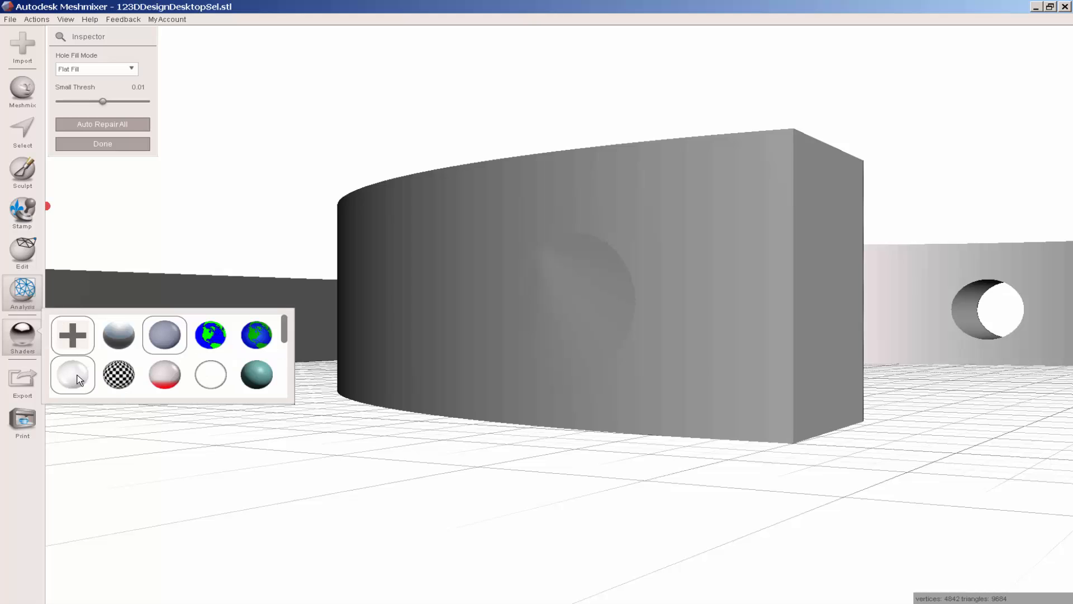
left_click(74, 374)
mouse_move(498, 305)
middle_mouse_down()
mouse_move(393, 415)
mouse_move(311, 400)
mouse_move(259, 411)
mouse_move(352, 418)
mouse_move(419, 402)
mouse_move(429, 390)
mouse_move(417, 371)
middle_mouse_up()
left_click(16, 336)
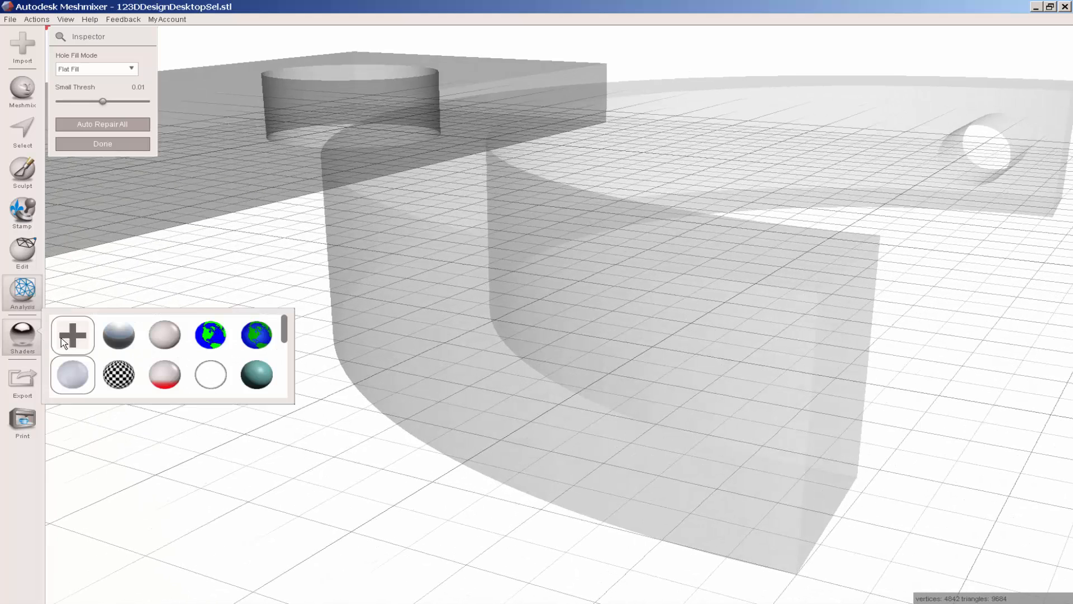
left_click_drag(164, 336, 444, 319)
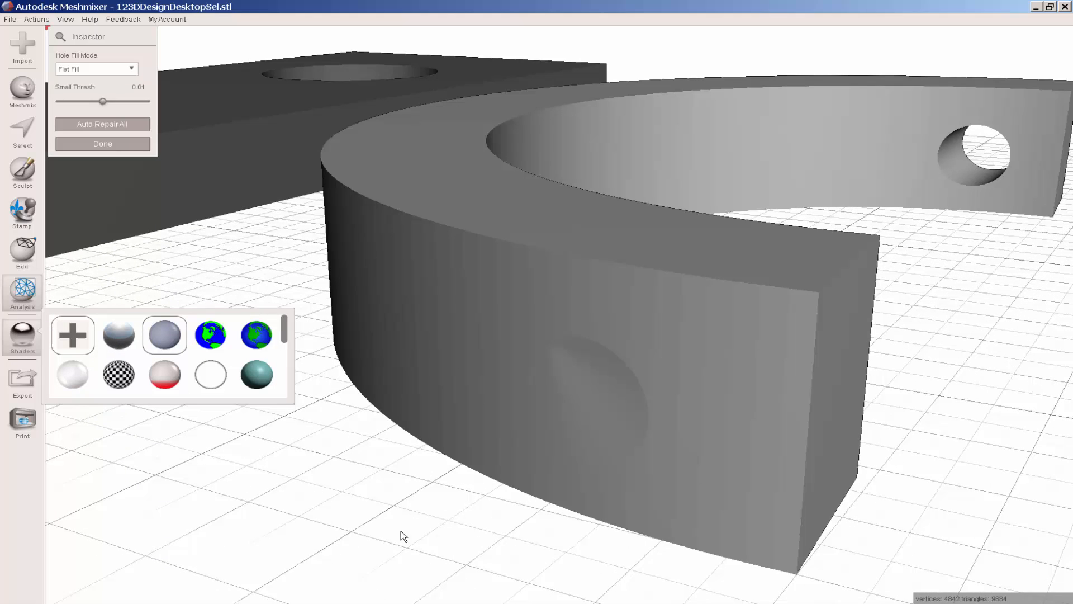